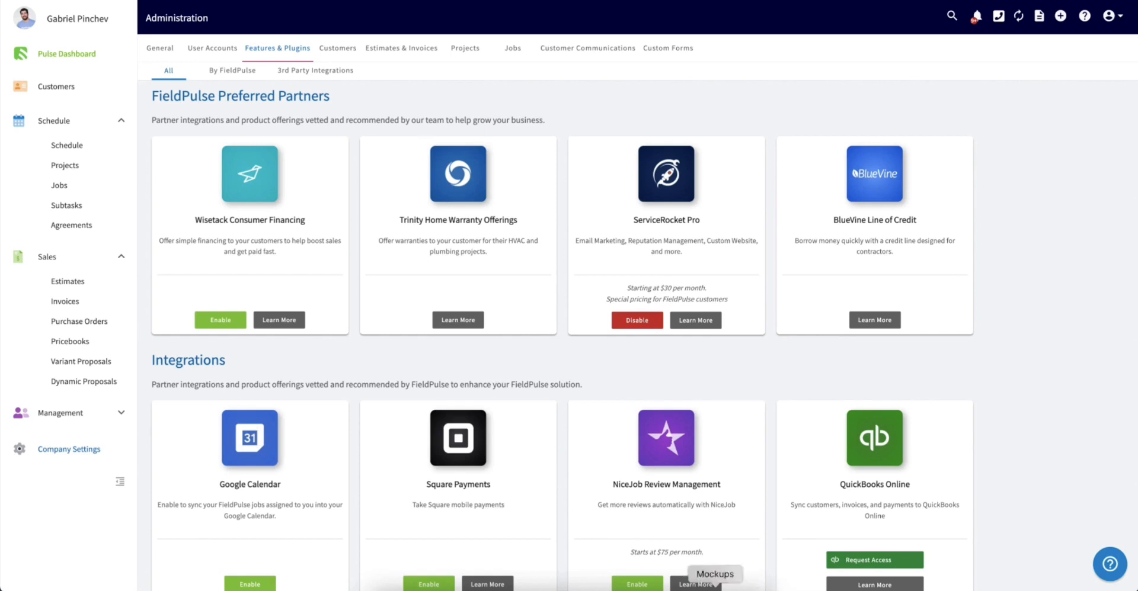
- Enable Wisetack Consumer Financing, confirm resubmitting the sign-up, and follow the 'here' sign-up link
click(220, 322)
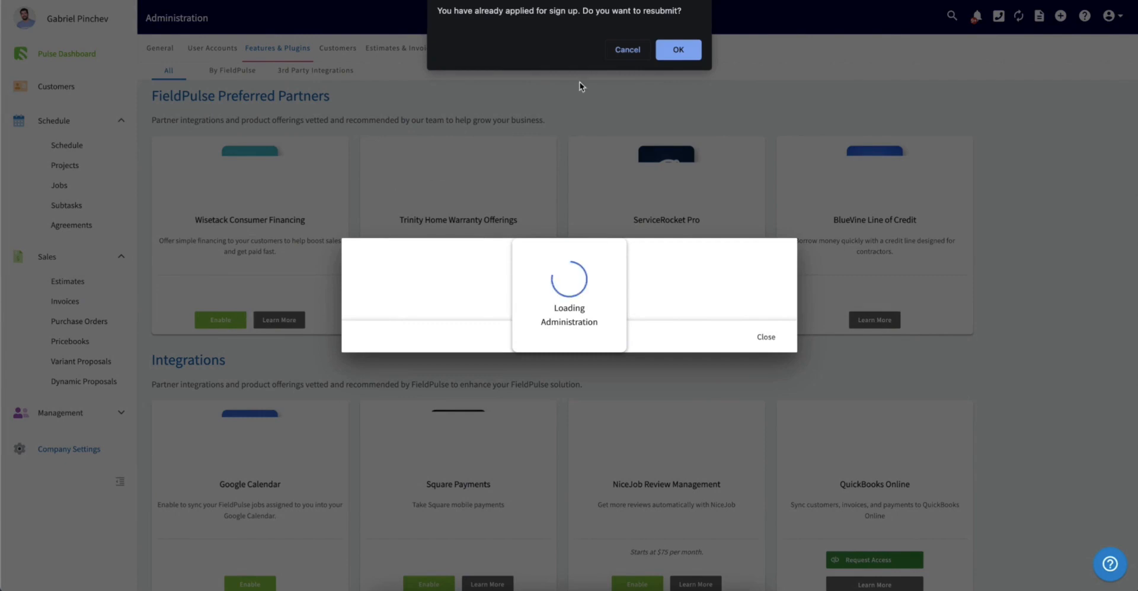
click(678, 49)
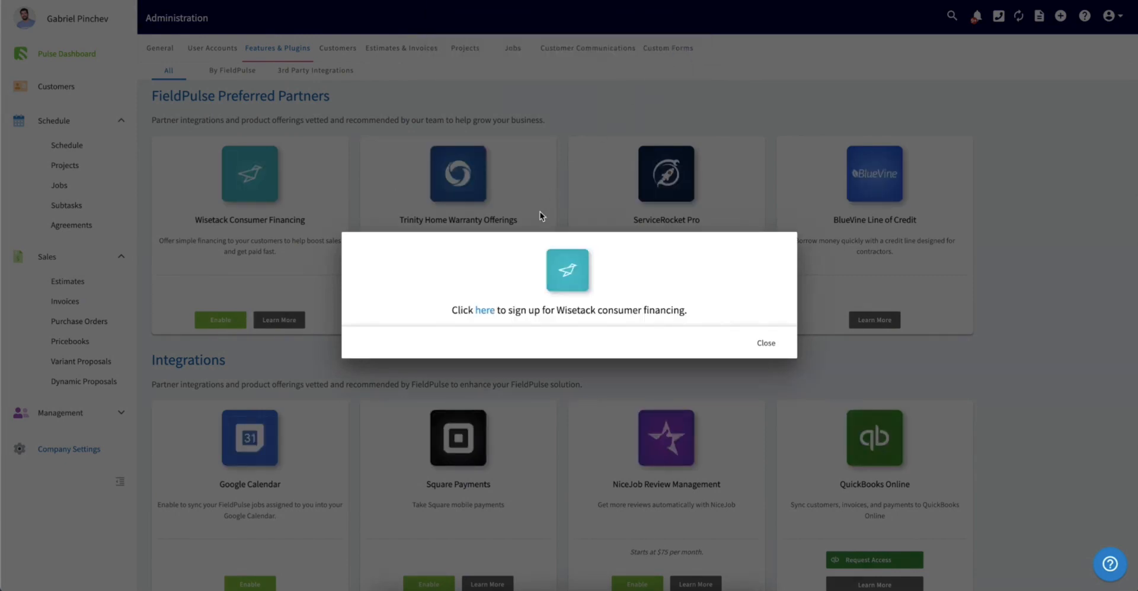
click(486, 312)
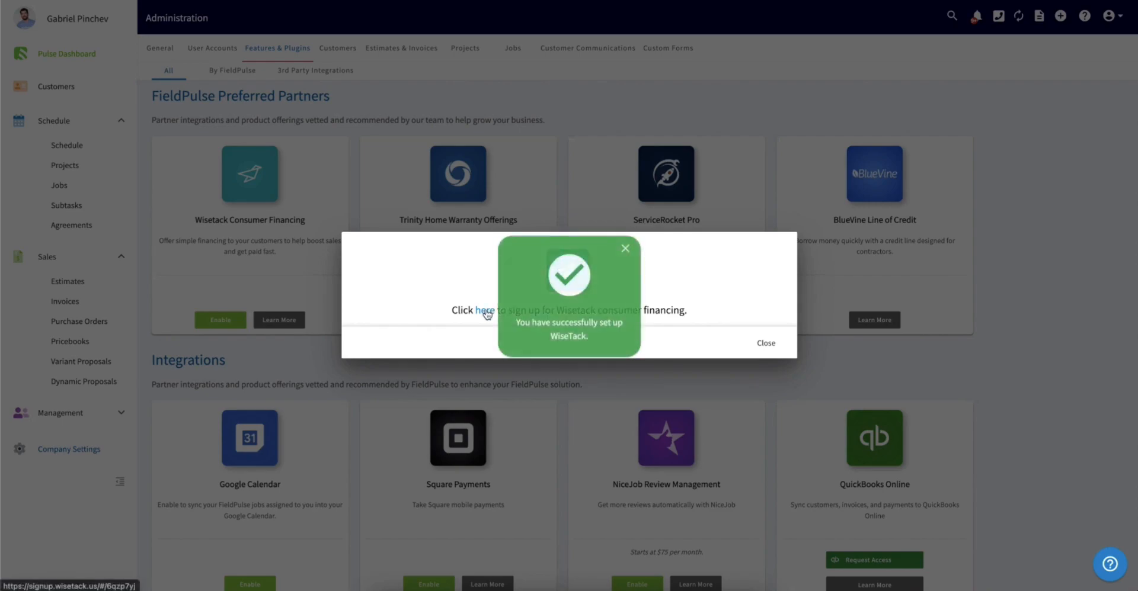
click(486, 313)
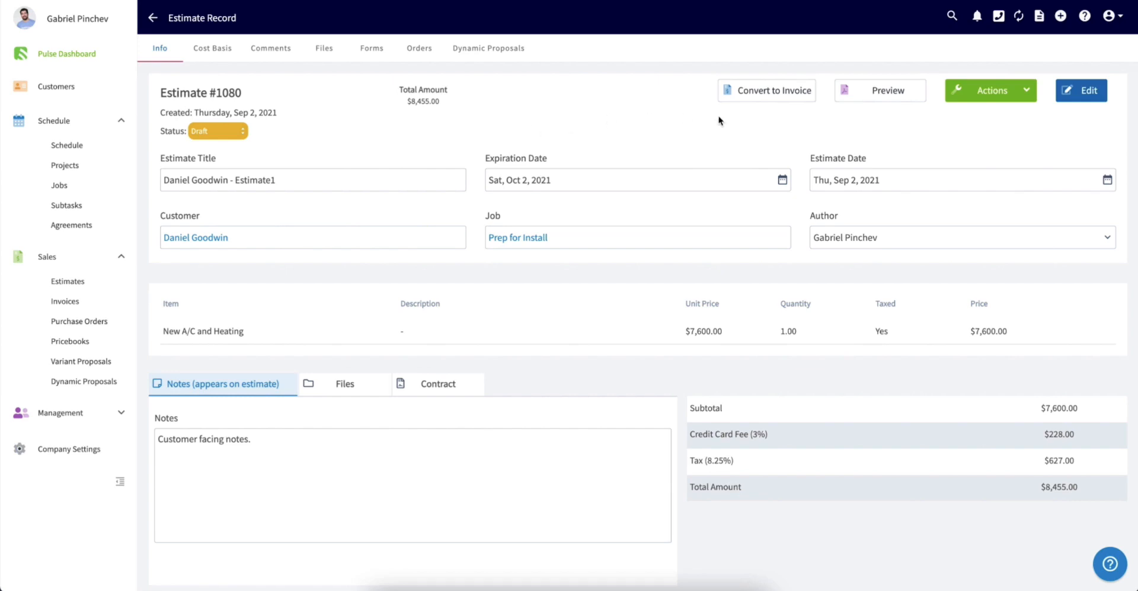
- Preview the Knox Plumbing estimate and view it as the customer, showing the $202.12/month financing block
click(850, 92)
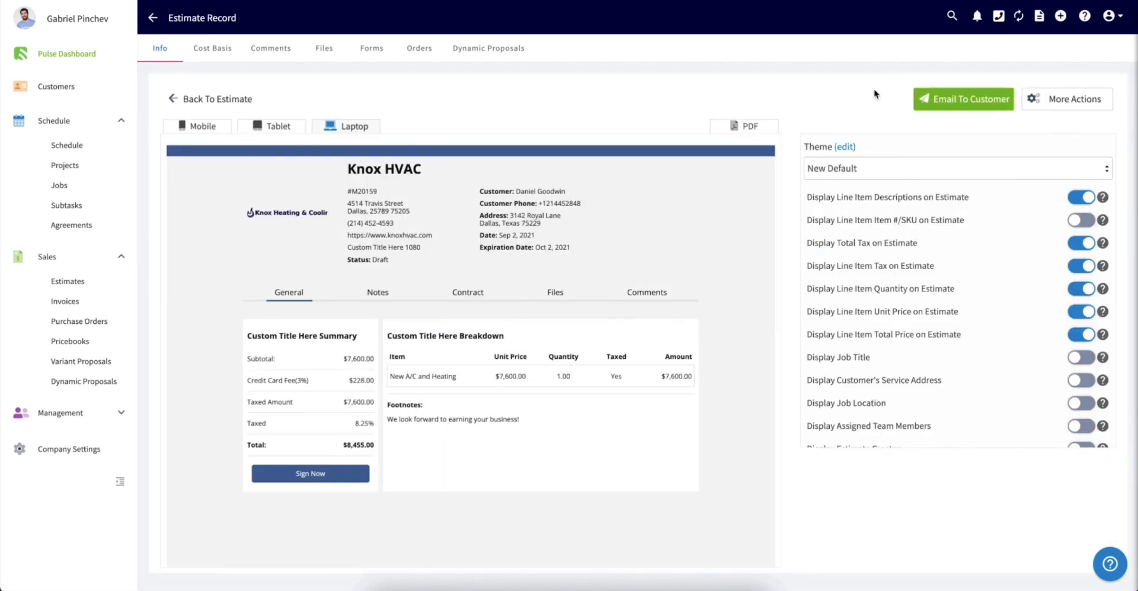
click(960, 99)
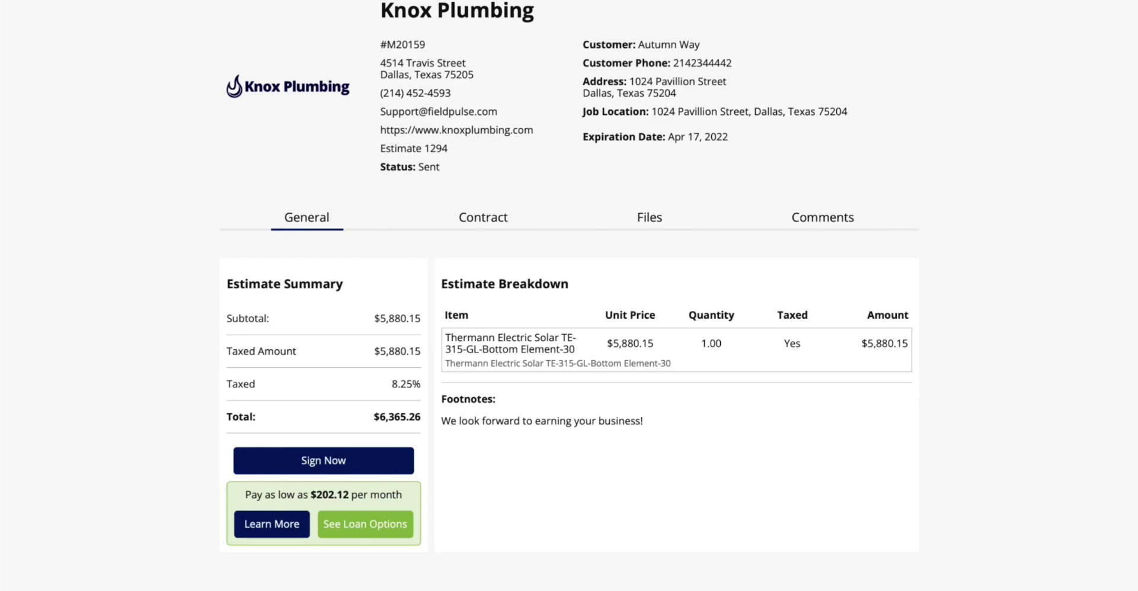
- Use Learn More to show the Wisetack popup ($202.12/month, 36 months, 8.90% APR) and See Loan Options
click(283, 529)
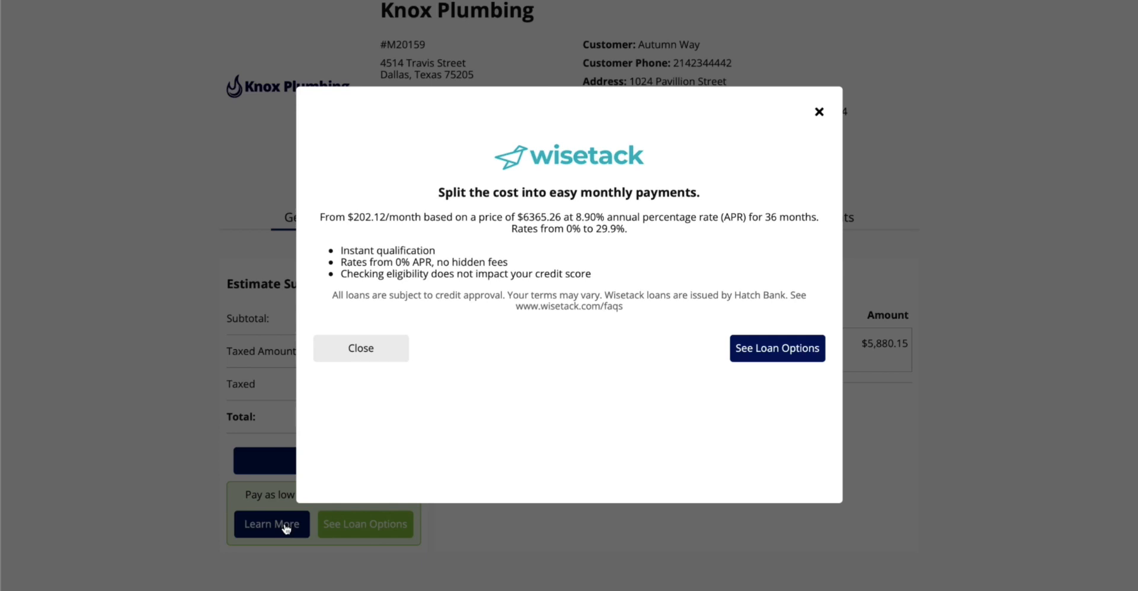
click(757, 357)
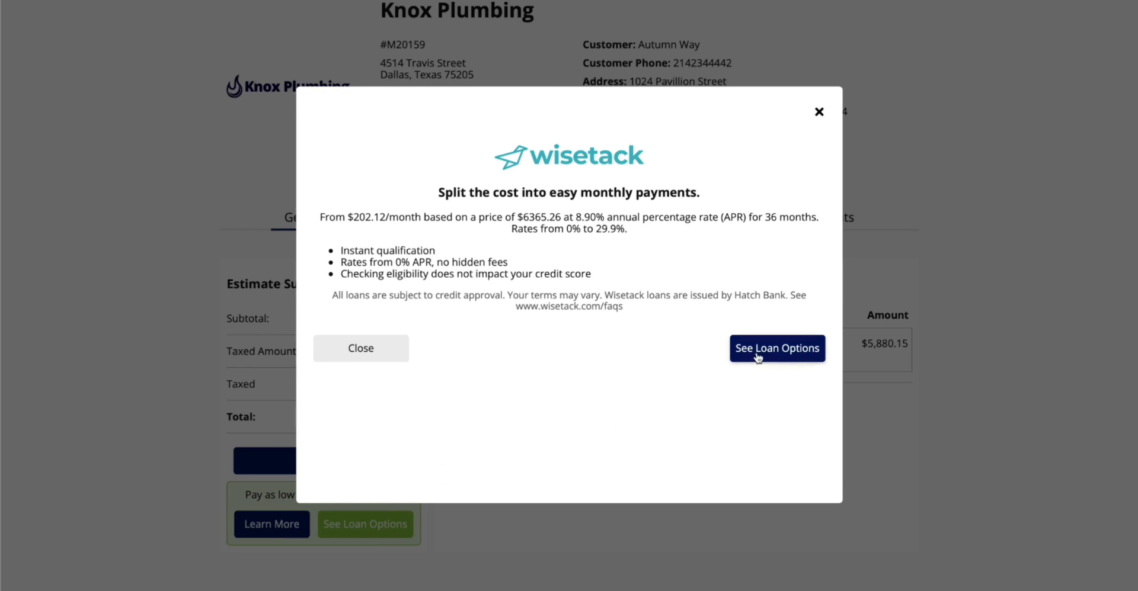